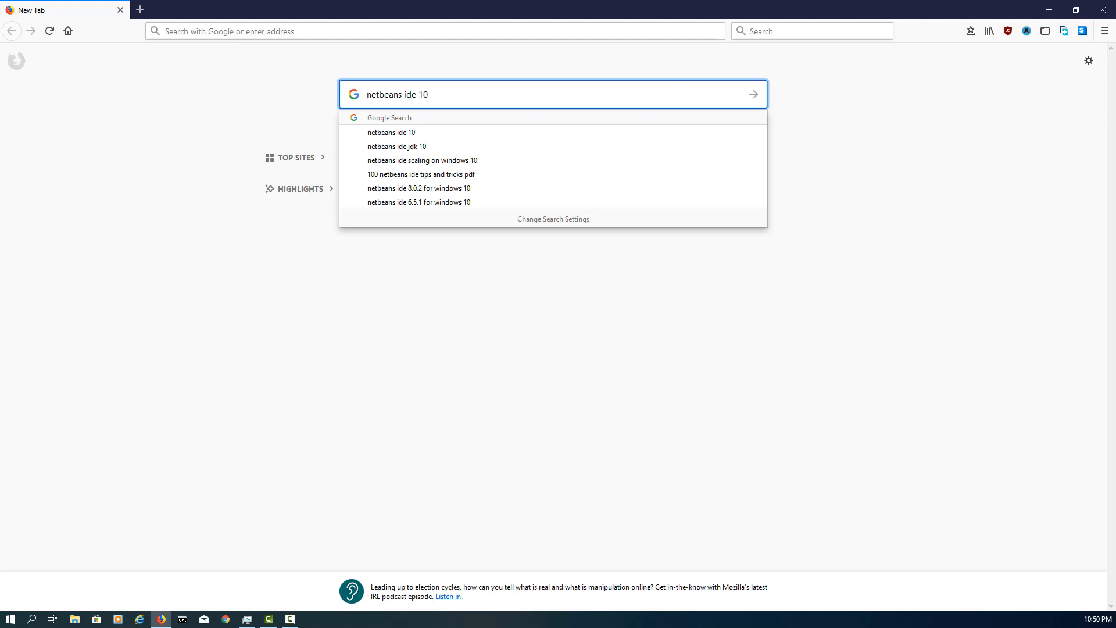
Step: Search the web for "netbeans ide 9" and open the Apache NetBeans IDE 9.0 features page
{"action": "key", "text": "BackSpace"}
{"action": "key", "text": "BackSpace"}
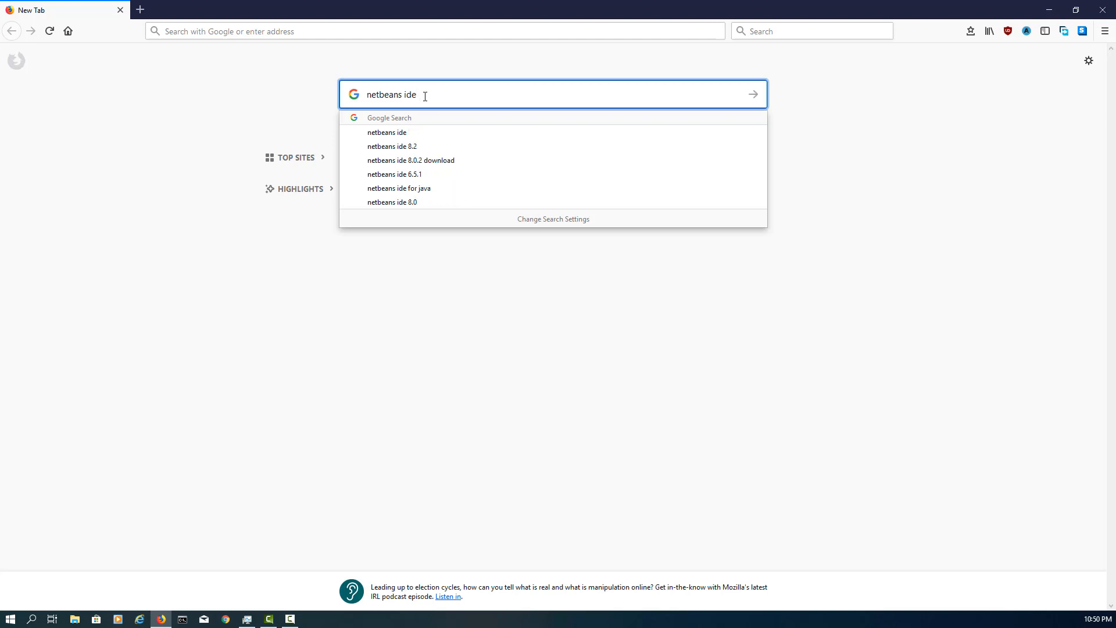
{"action": "type", "text": "9"}
{"action": "key", "text": "Return"}
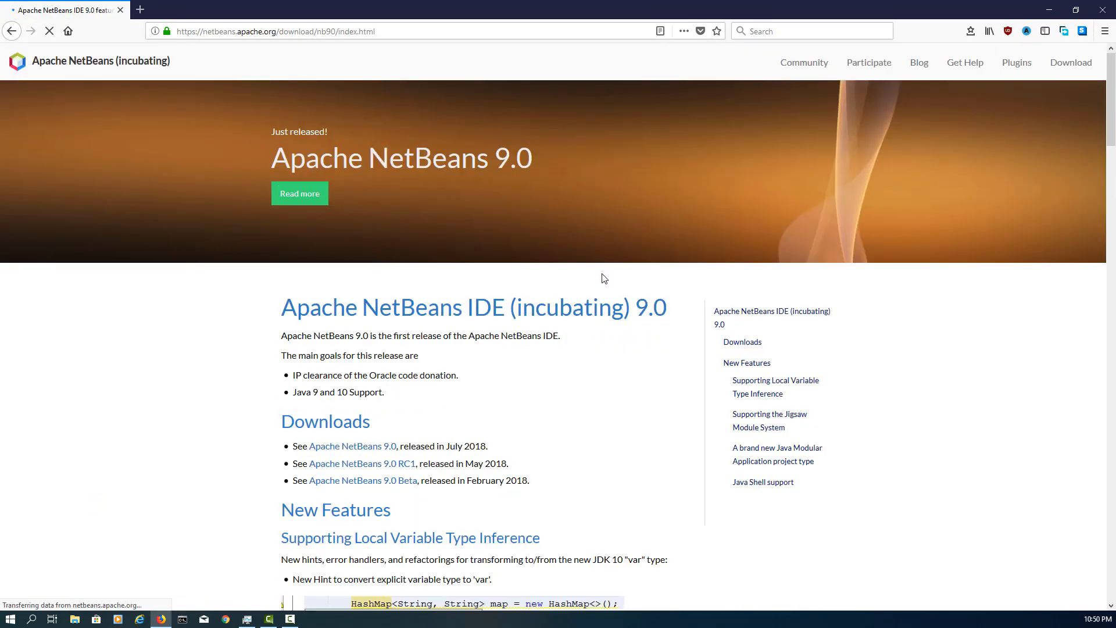
Step: Open the Apache NetBeans 9.0 release page and download incubating-netbeans-java-9.0-bin.zip from the www-us.apache.org mirror
{"action": "scroll", "coordinate": [523, 348], "scroll_direction": "down", "scroll_amount": 1}
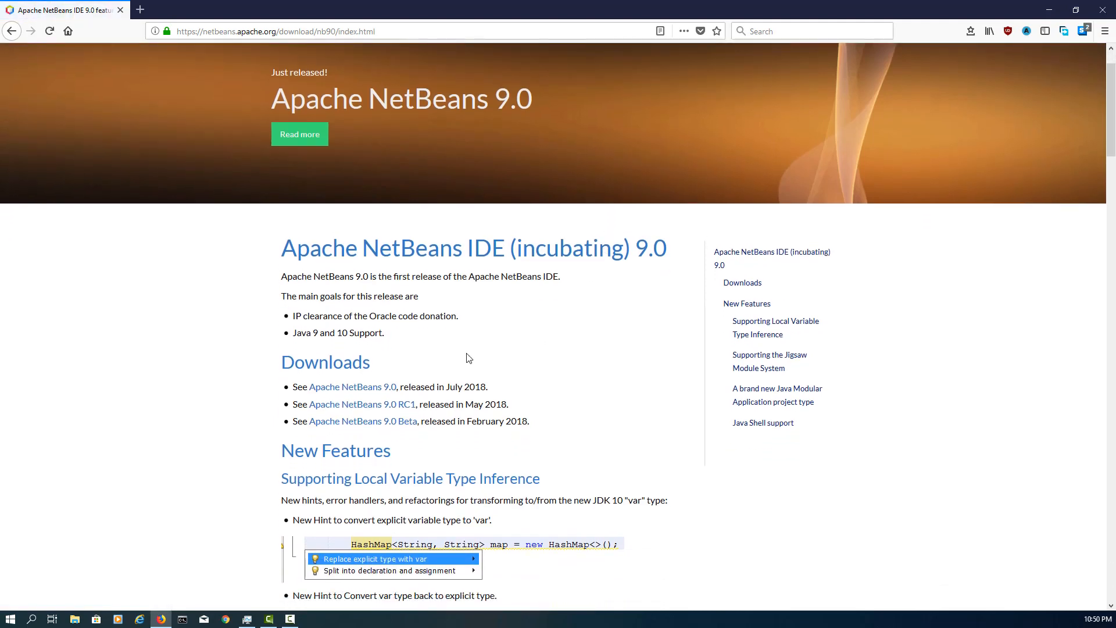
{"action": "scroll", "coordinate": [468, 358], "scroll_direction": "down", "scroll_amount": 1}
{"action": "left_click", "coordinate": [390, 329]}
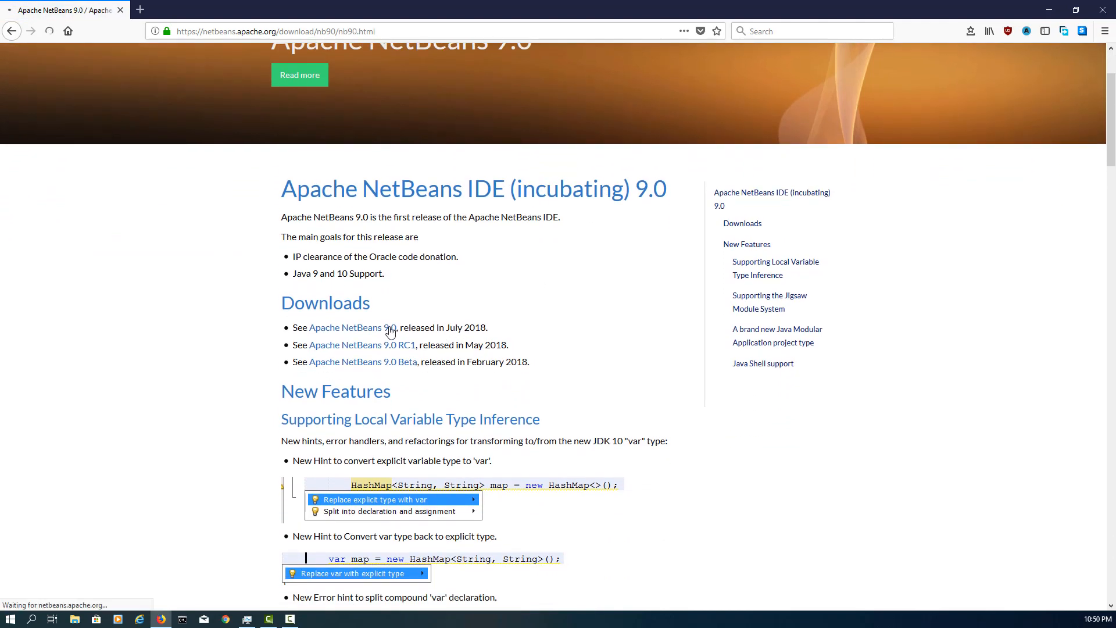
{"action": "scroll", "coordinate": [545, 330], "scroll_direction": "down", "scroll_amount": 2}
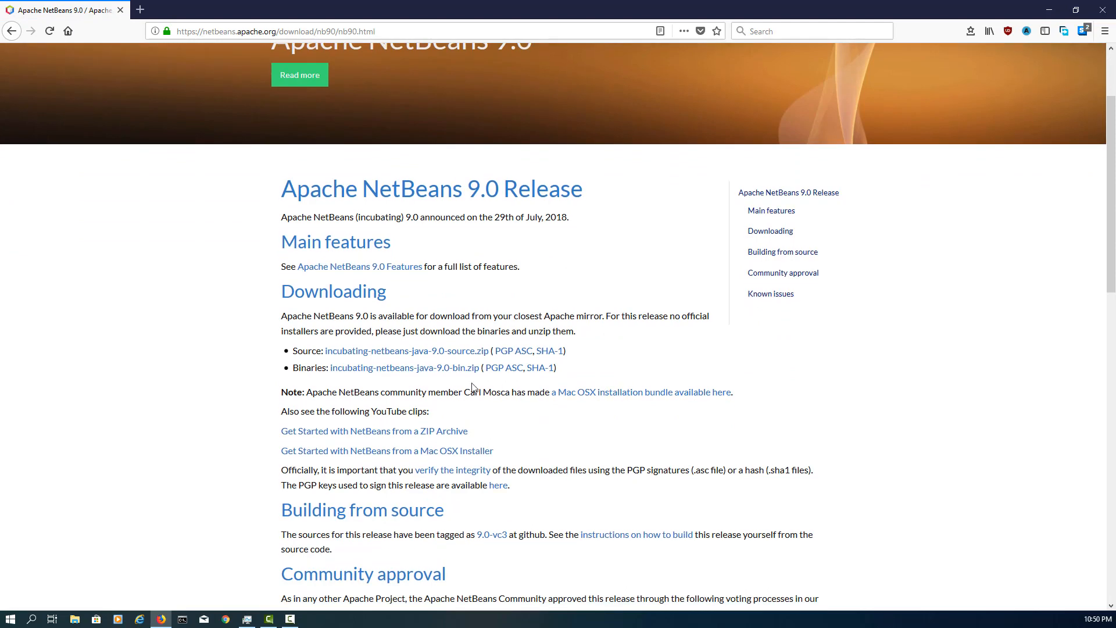
{"action": "left_click", "coordinate": [472, 370]}
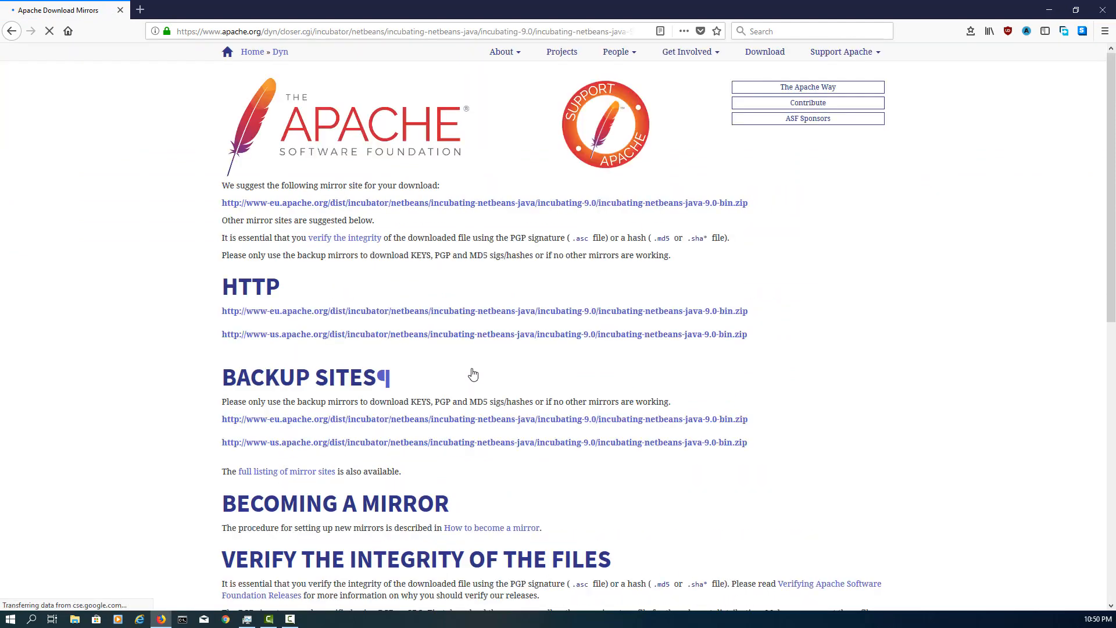
{"action": "left_click", "coordinate": [478, 335]}
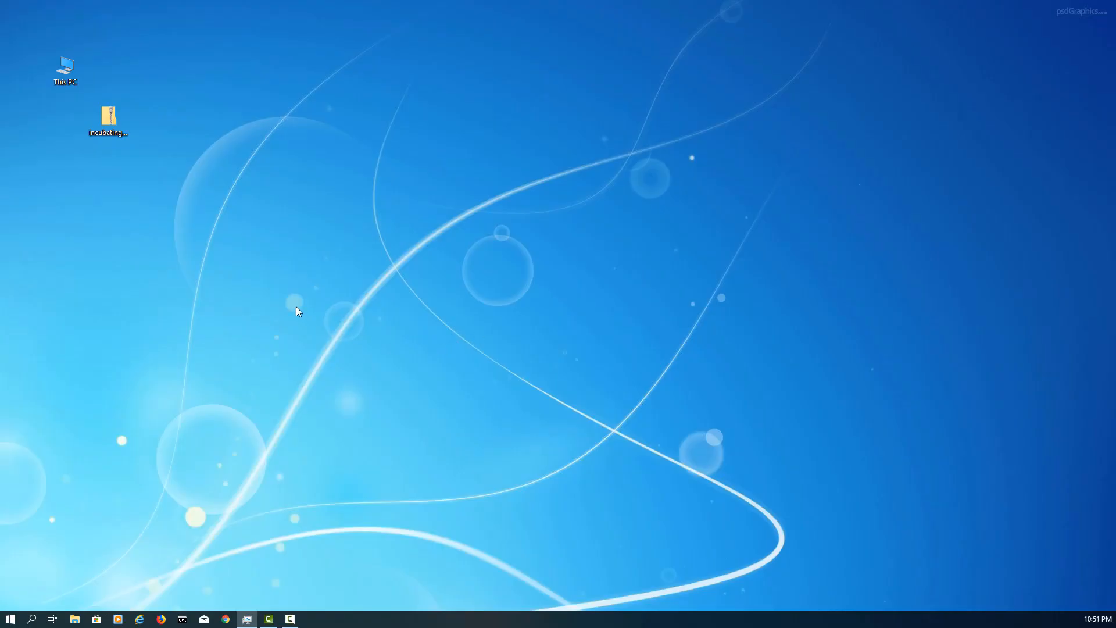
Step: Copy the netbeans folder from the downloaded zip archive into C:\Program Files with administrator permission, and close the archive
{"action": "left_click", "coordinate": [114, 124]}
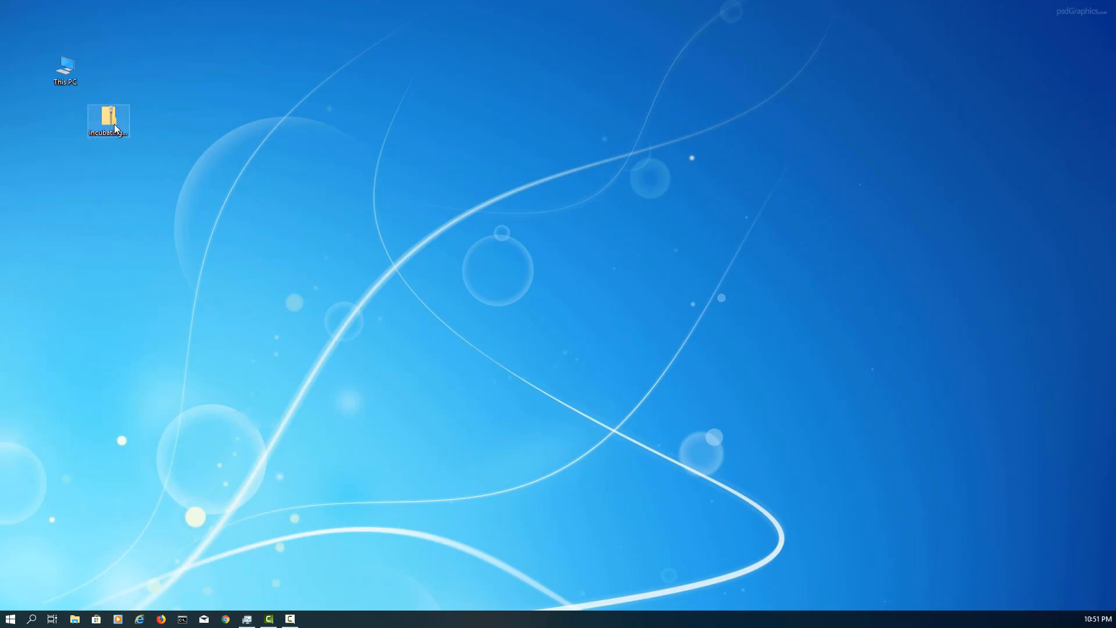
{"action": "double_click", "coordinate": [114, 124]}
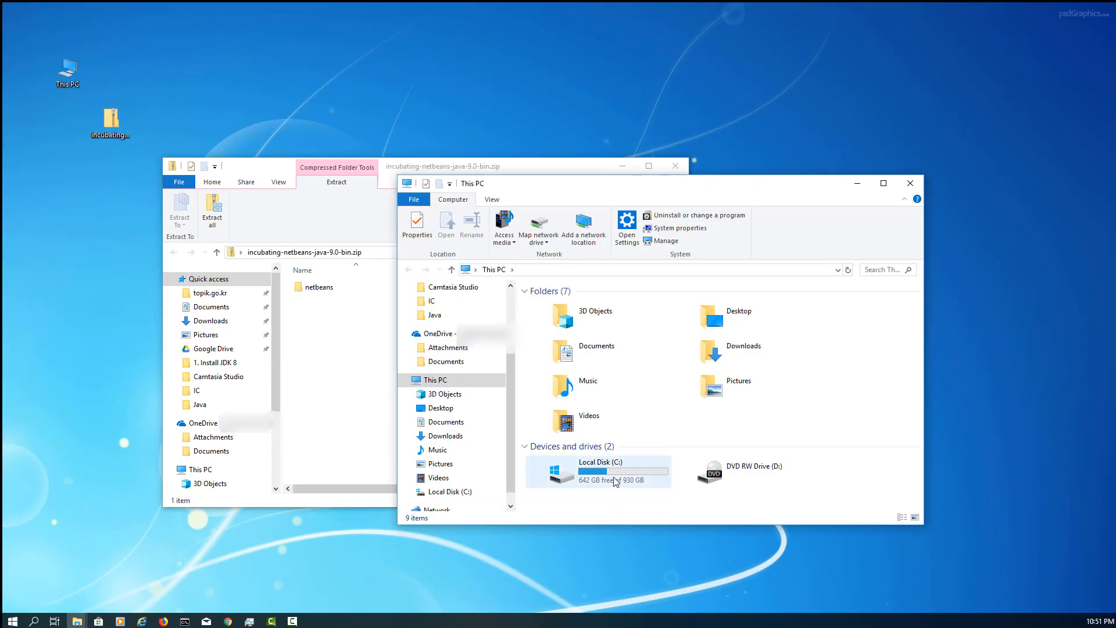
{"action": "double_click", "coordinate": [615, 481]}
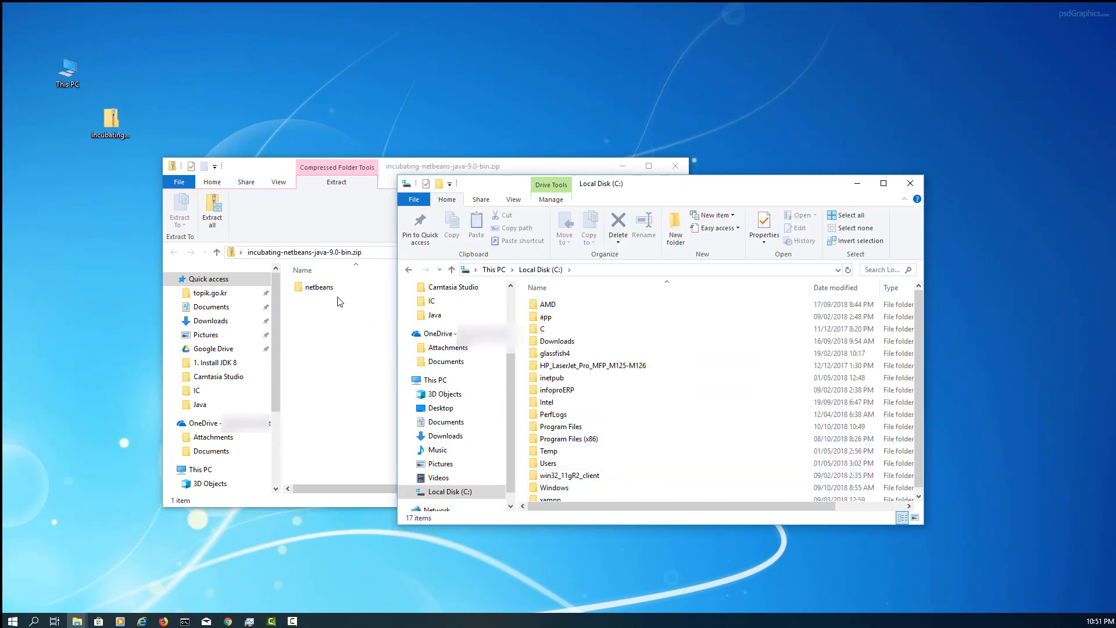
{"action": "left_click_drag", "start_coordinate": [321, 287], "coordinate": [573, 430]}
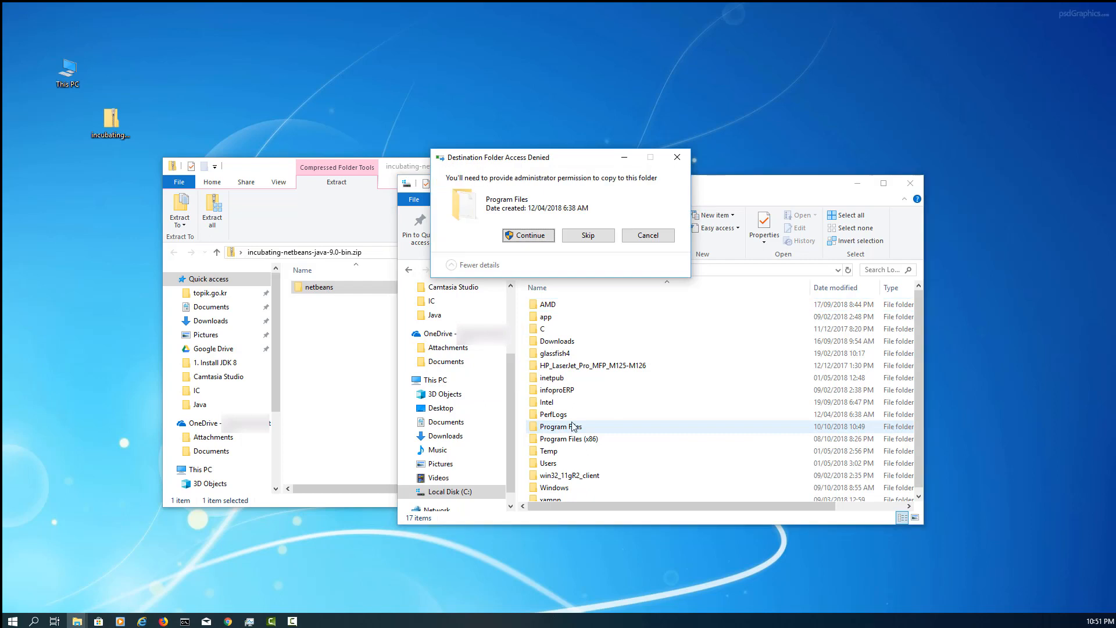
{"action": "left_click", "coordinate": [530, 235]}
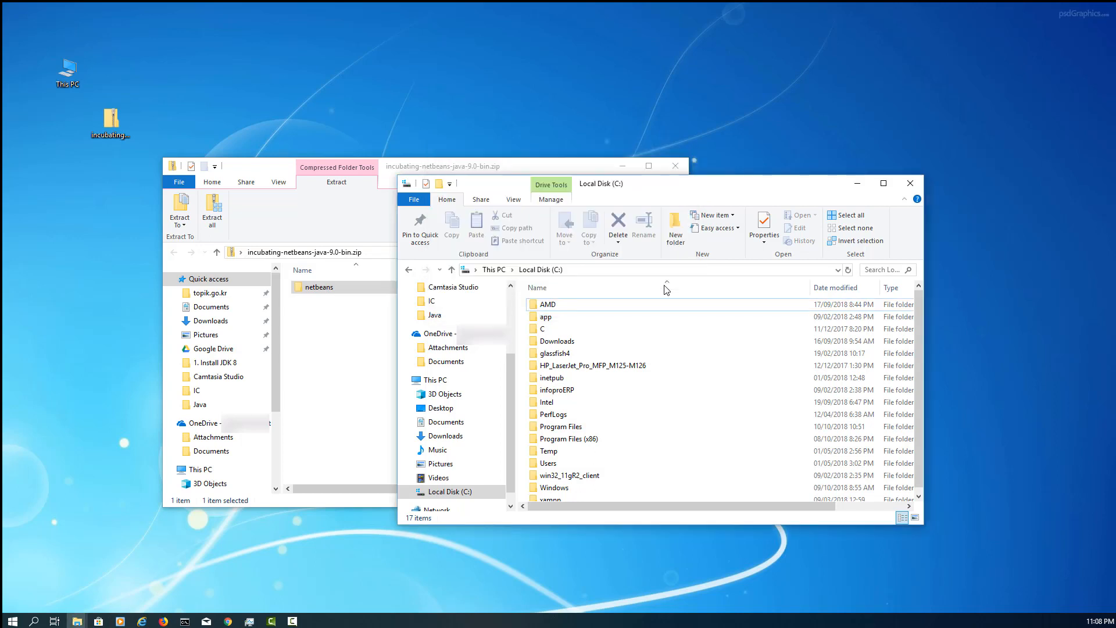
{"action": "left_click", "coordinate": [674, 165]}
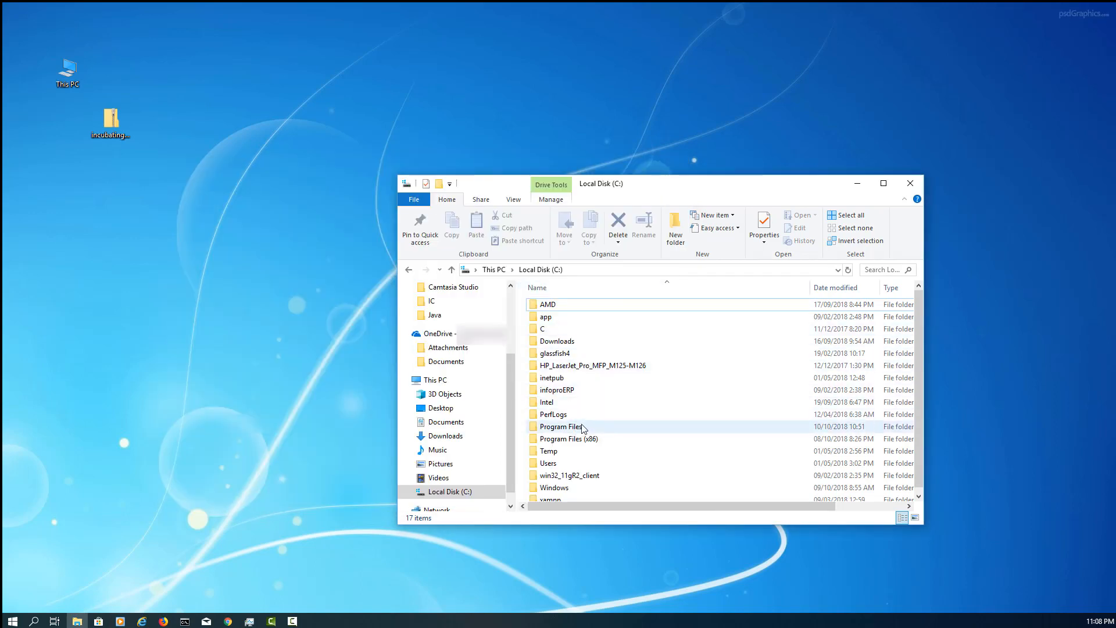
Step: Create a desktop shortcut to netbeans64.exe from C:\Program Files\netbeans\bin
{"action": "double_click", "coordinate": [583, 428]}
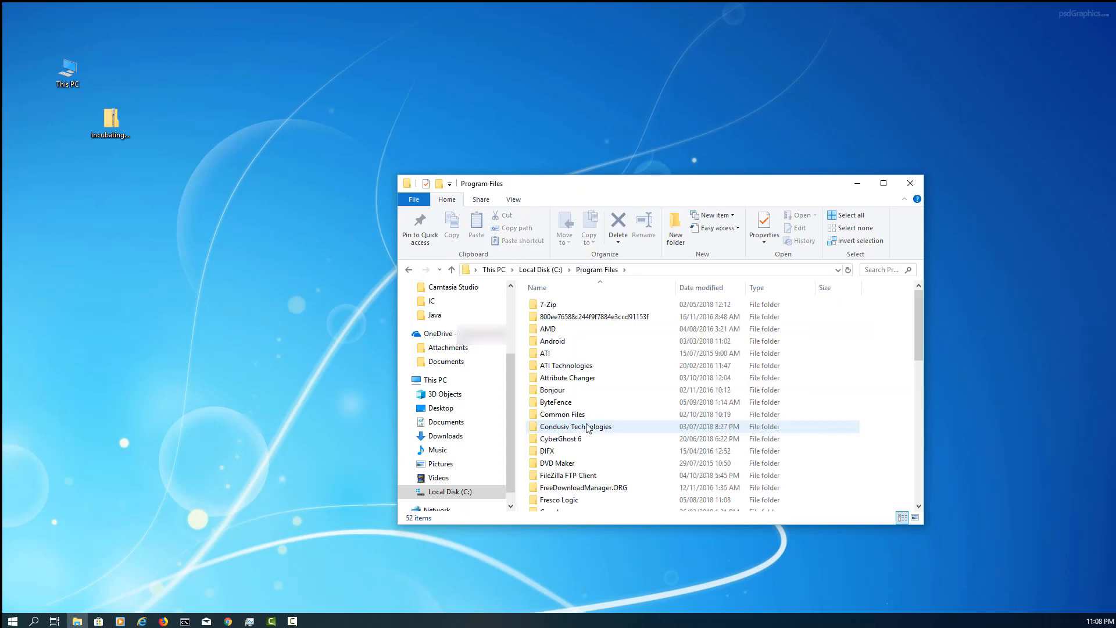
{"action": "left_click_drag", "start_coordinate": [919, 329], "coordinate": [922, 385]}
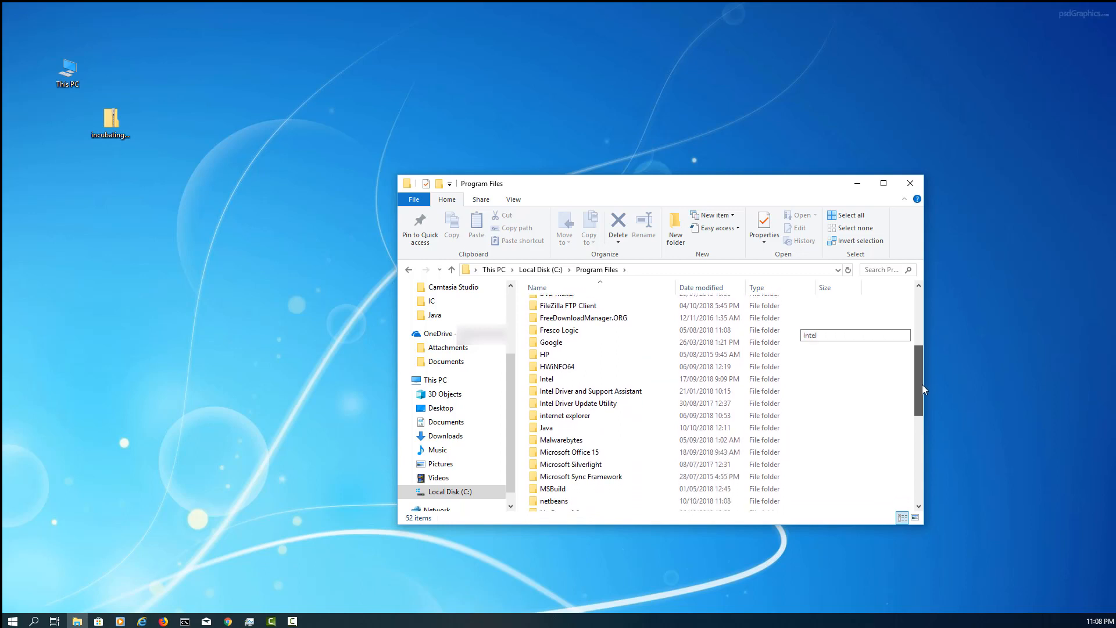
{"action": "double_click", "coordinate": [565, 503]}
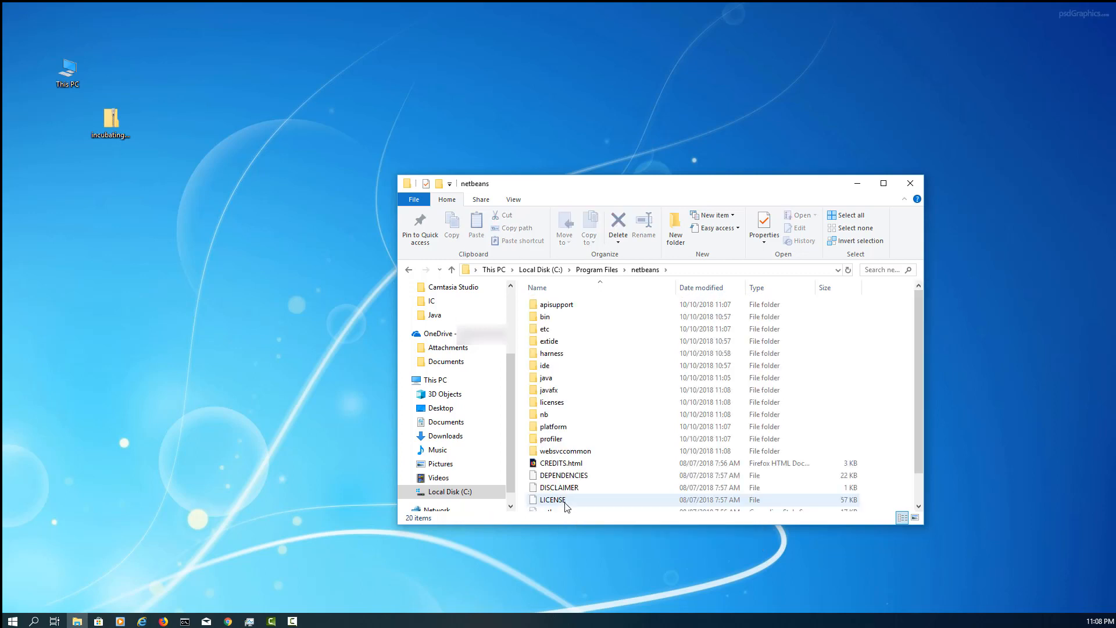
{"action": "double_click", "coordinate": [547, 318]}
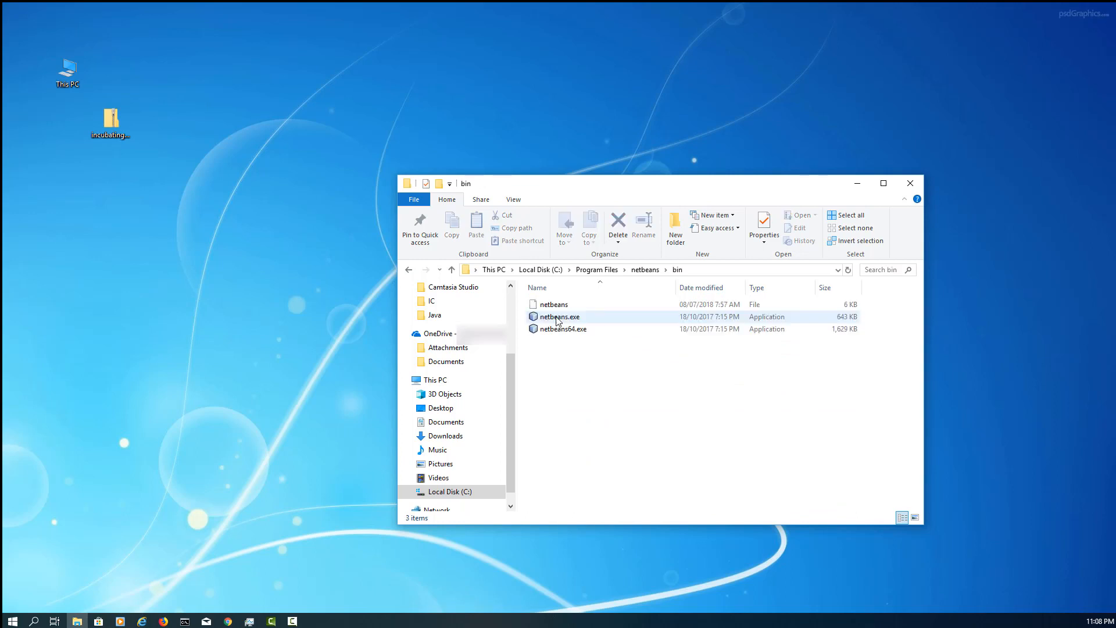
{"action": "left_click", "coordinate": [588, 328]}
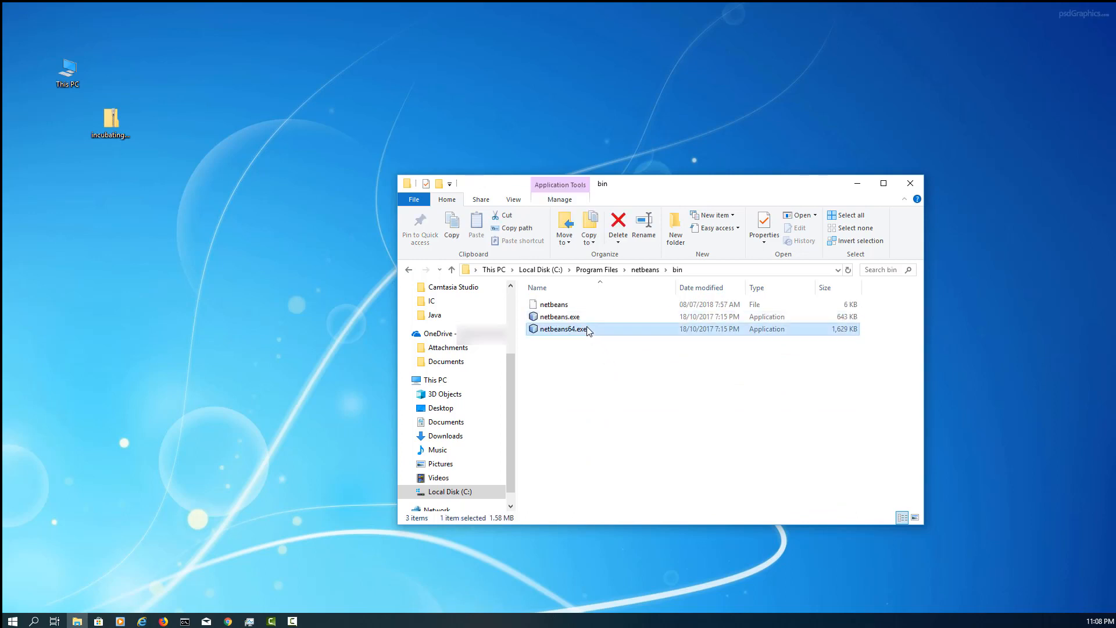
{"action": "right_click", "coordinate": [587, 328]}
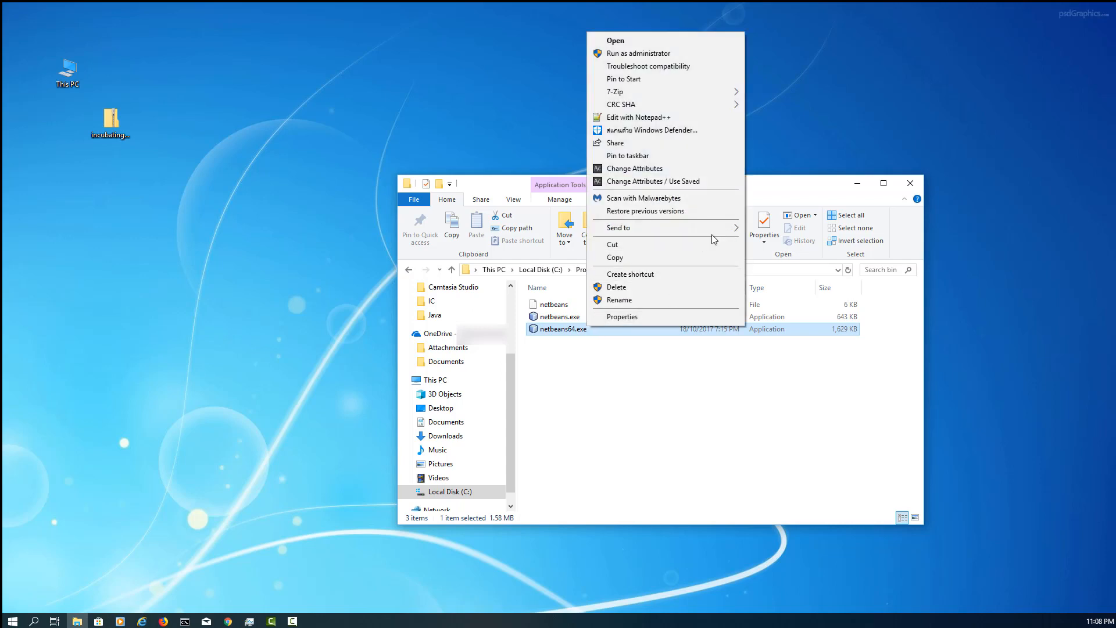
{"action": "mouse_move", "coordinate": [715, 229]}
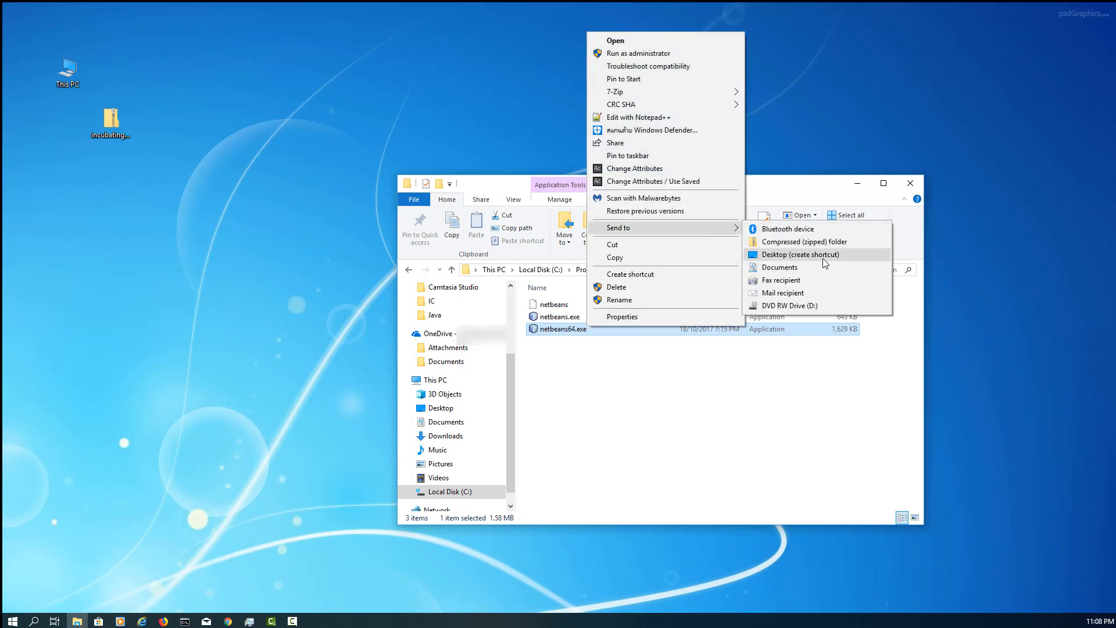
{"action": "left_click", "coordinate": [823, 260]}
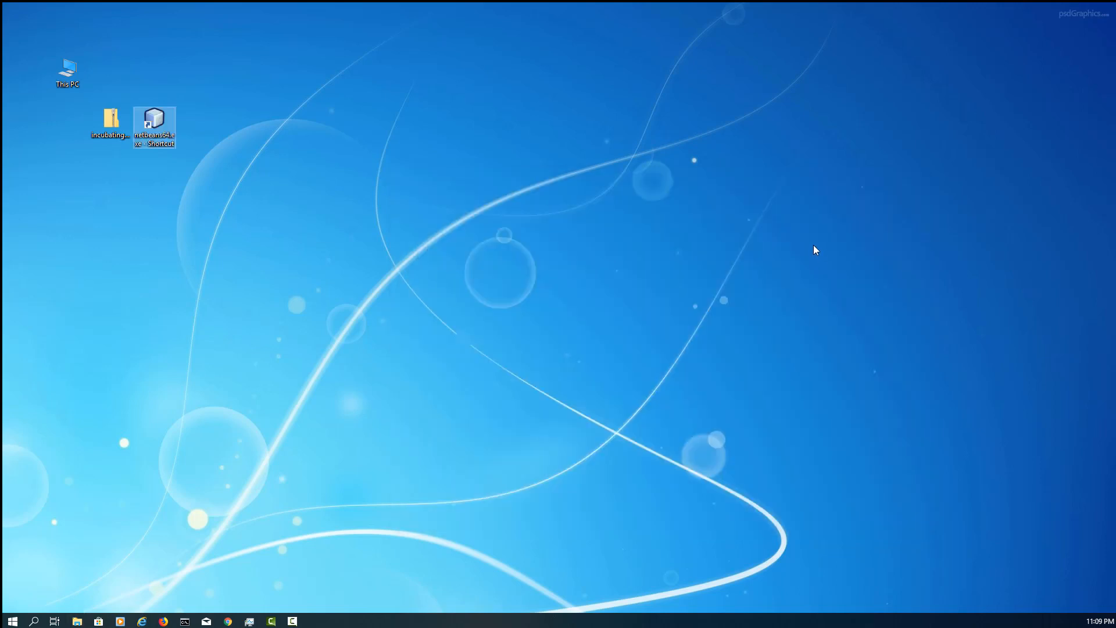
Step: Rename the new desktop shortcut to "NetBeans IDE 9.0"
{"action": "left_click", "coordinate": [150, 144]}
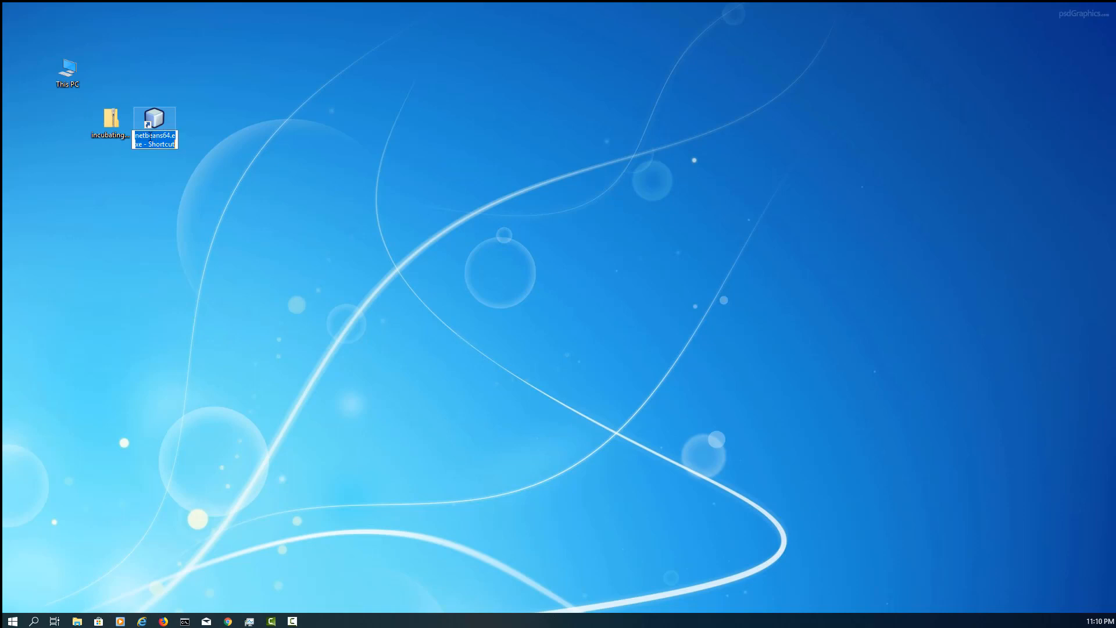
{"action": "left_click_drag", "start_coordinate": [140, 135], "coordinate": [134, 135]}
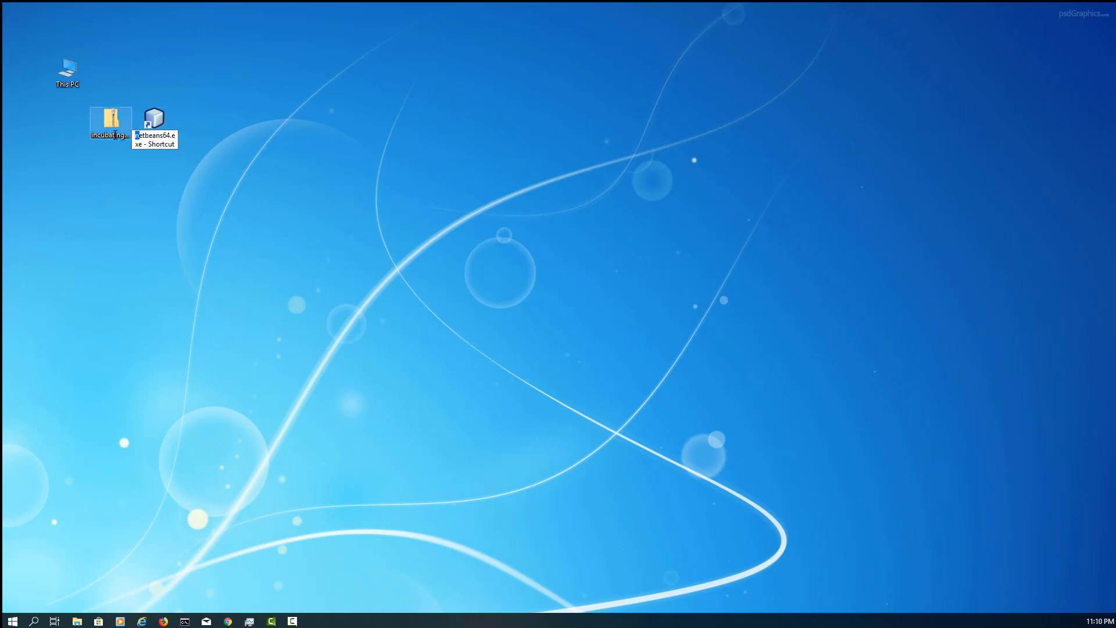
{"action": "type", "text": "N"}
{"action": "key", "text": "Delete"}
{"action": "type", "text": "B"}
{"action": "key", "text": "Delete"}
{"action": "key", "text": "Delete"}
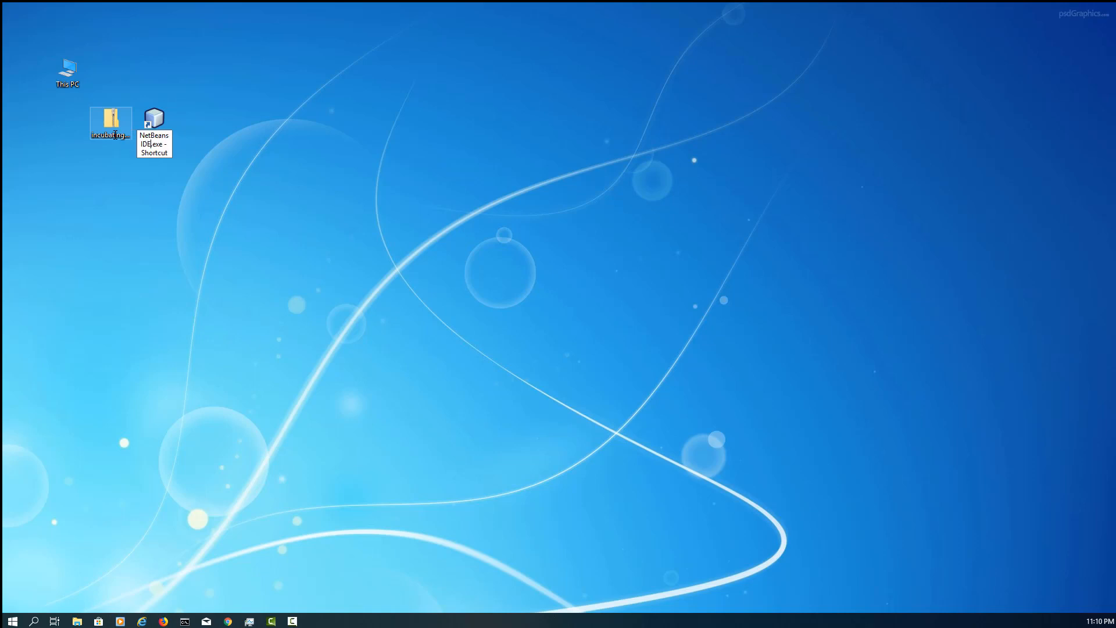
{"action": "type", "text": "IDE"}
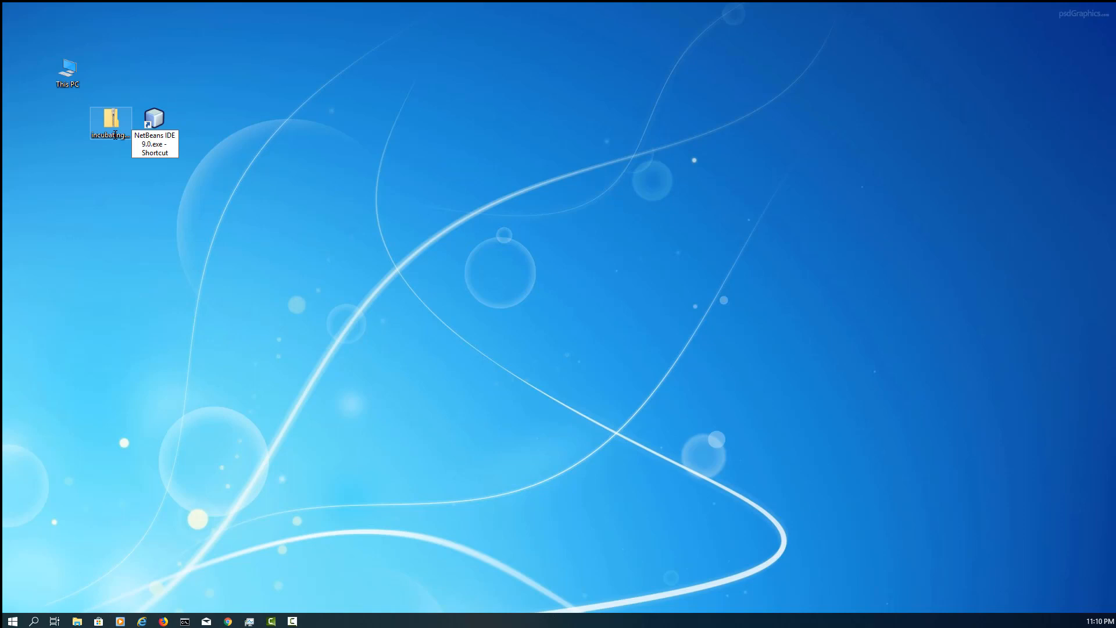
{"action": "key", "text": "Delete"}
{"action": "key", "text": "Delete"}
{"action": "key", "text": "Delete"}
{"action": "key", "text": "Delete"}
{"action": "key", "text": "Delete"}
{"action": "key", "text": "Delete"}
{"action": "key", "text": "Delete"}
{"action": "key", "text": "Delete"}
{"action": "key", "text": "Delete"}
{"action": "key", "text": "Delete"}
{"action": "key", "text": "Delete"}
{"action": "key", "text": "Delete"}
{"action": "key", "text": "Delete"}
{"action": "key", "text": "Delete"}
{"action": "key", "text": "Return"}
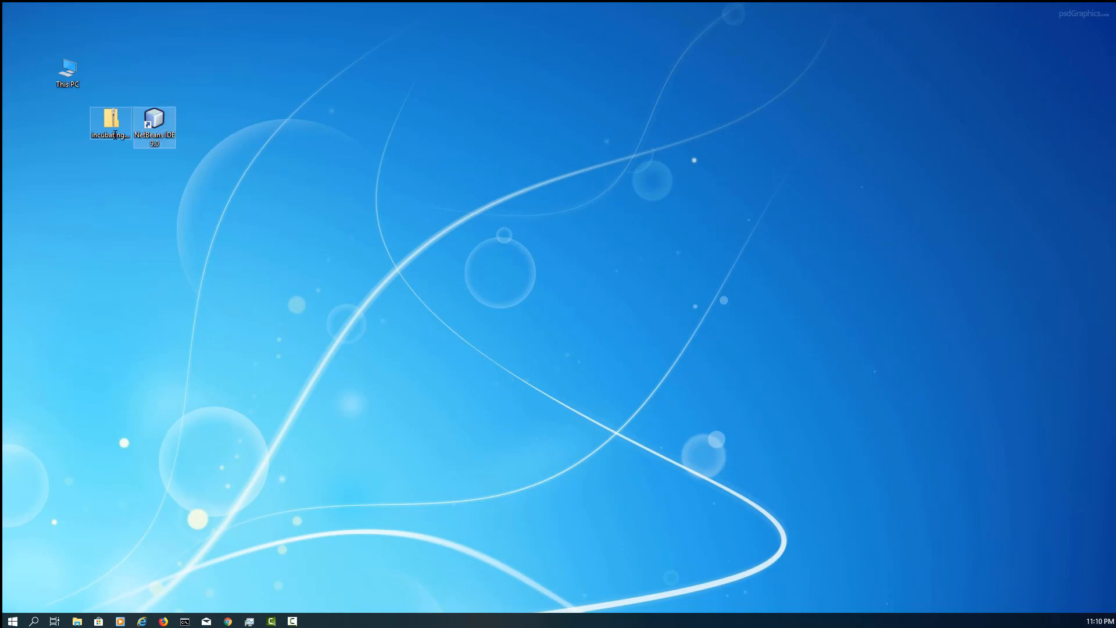
Step: Launch NetBeans IDE 9.0 from its desktop shortcut and check the product and Java versions in the About information
{"action": "double_click", "coordinate": [148, 136]}
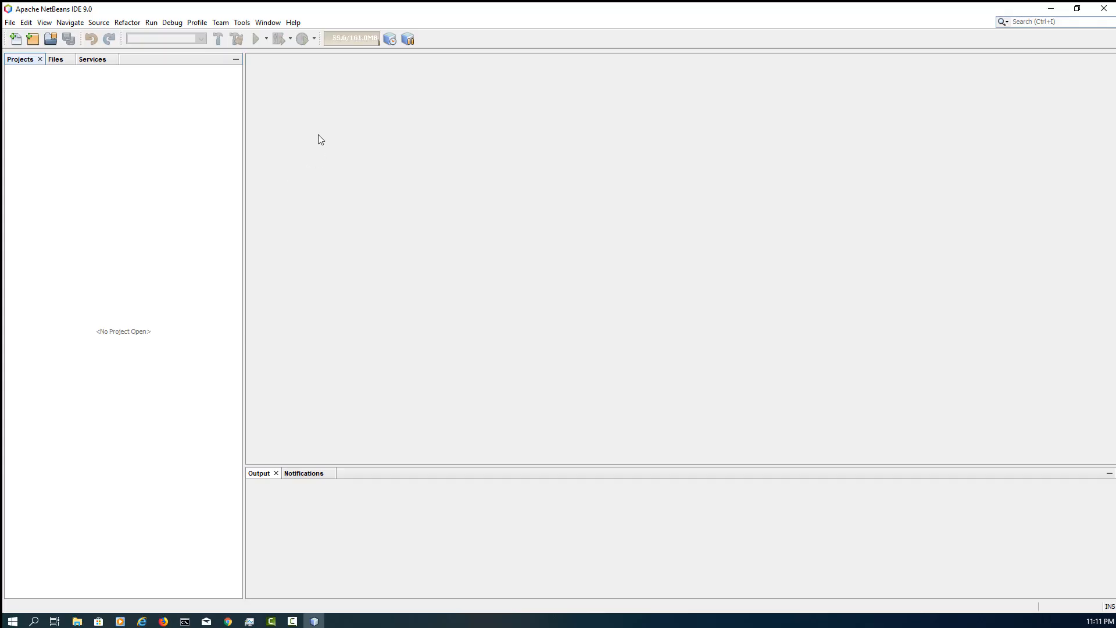
{"action": "left_click", "coordinate": [293, 22]}
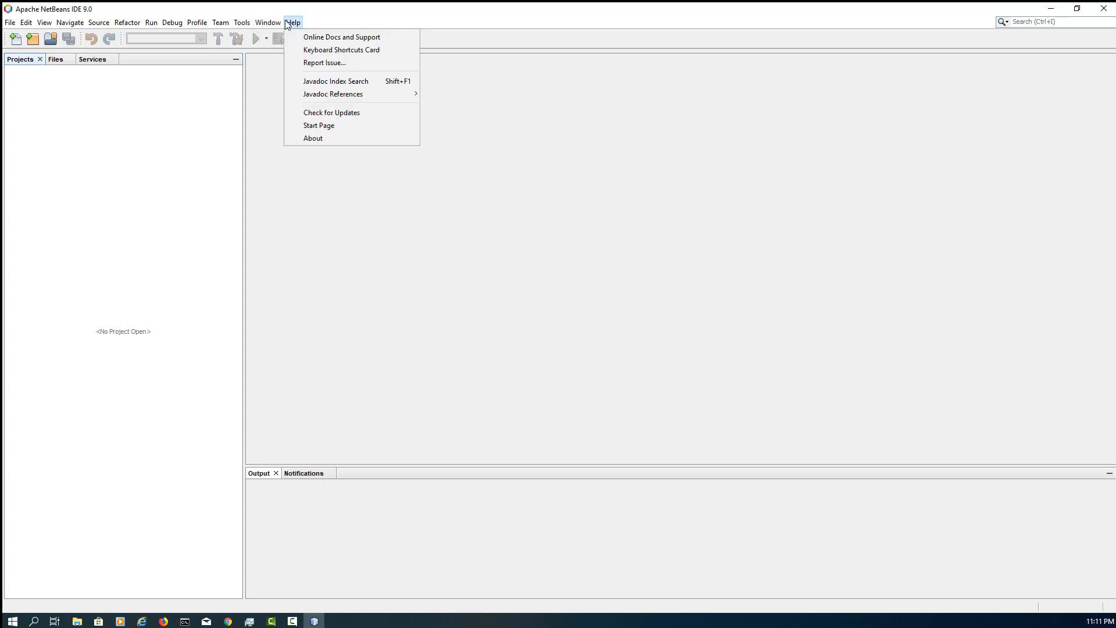
{"action": "left_click", "coordinate": [346, 140]}
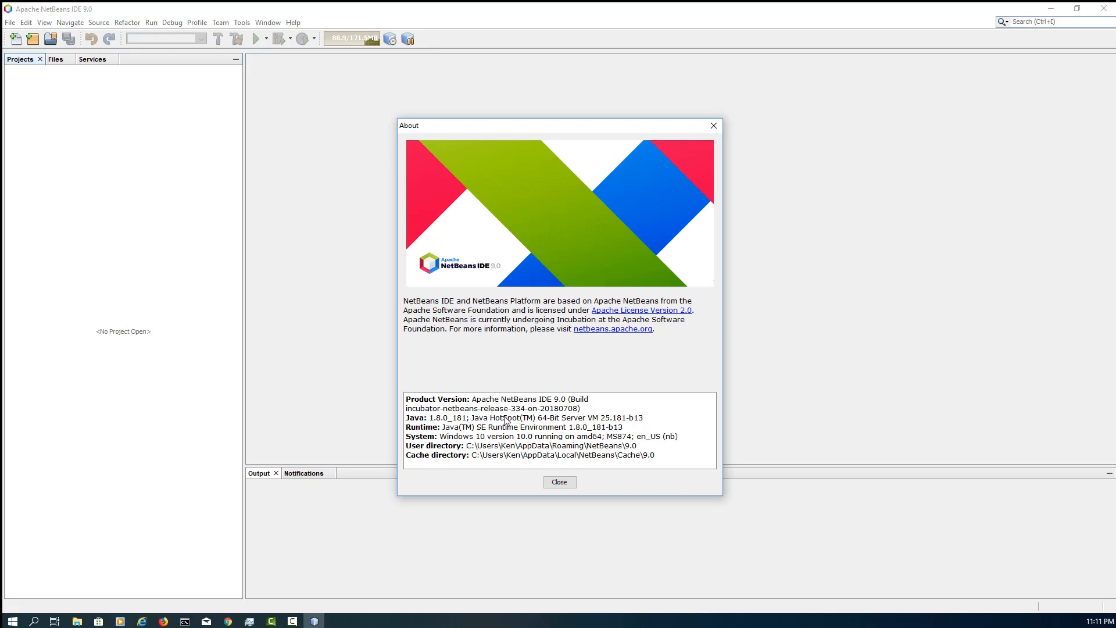
{"action": "left_click_drag", "start_coordinate": [643, 420], "coordinate": [399, 426]}
{"action": "left_click", "coordinate": [559, 482]}
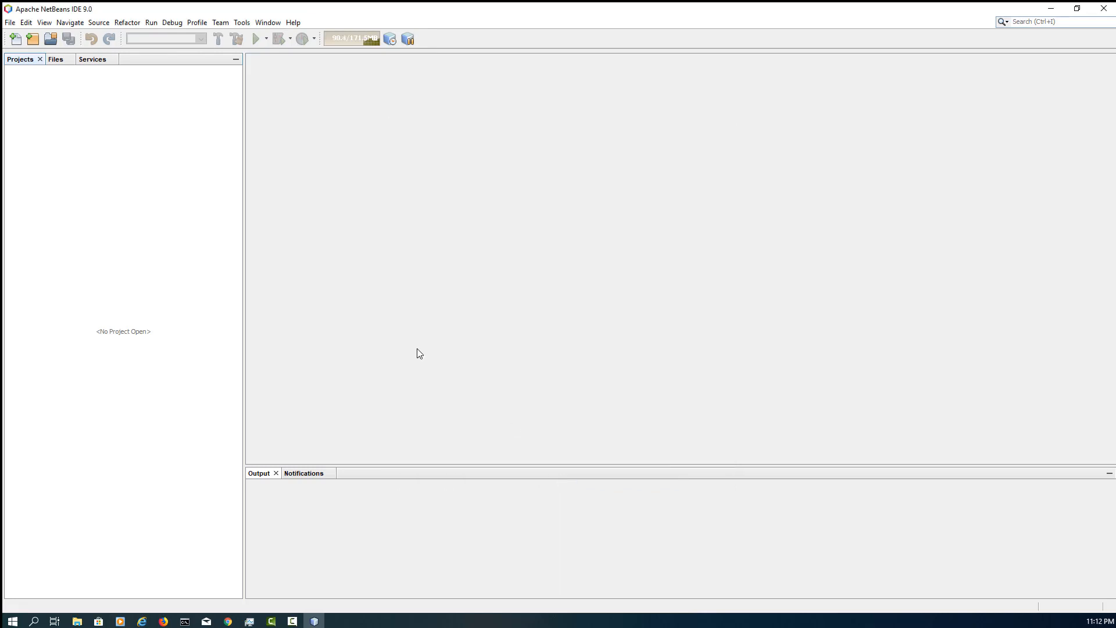
Step: Create a new project of type Java Application in the Java category, keeping the default name and settings
{"action": "left_click", "coordinate": [9, 22]}
{"action": "left_click", "coordinate": [25, 35]}
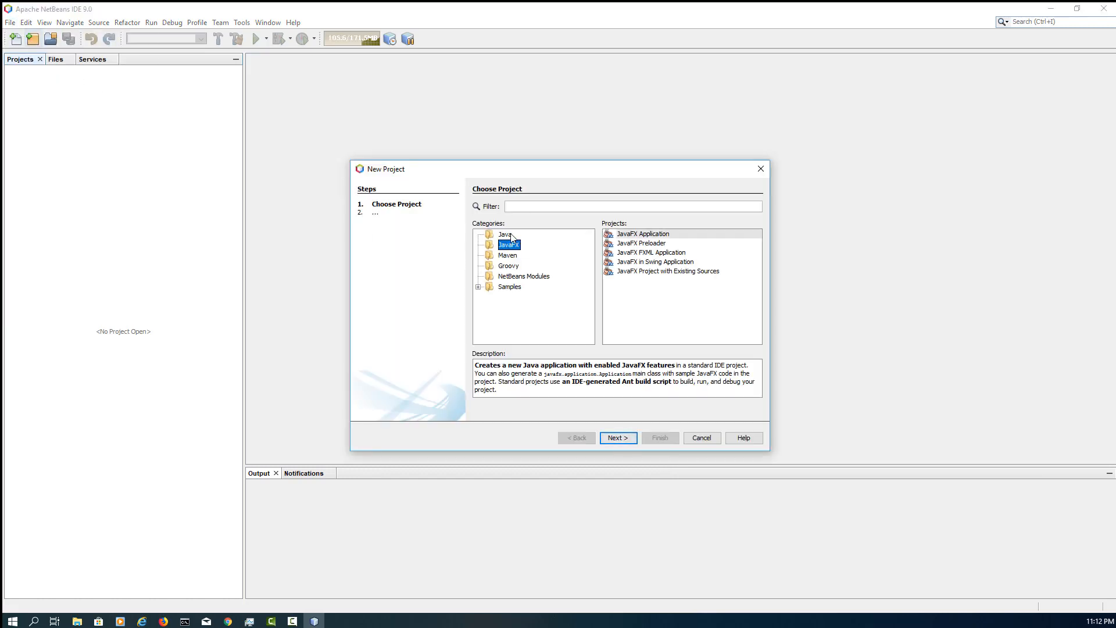
{"action": "left_click", "coordinate": [507, 235]}
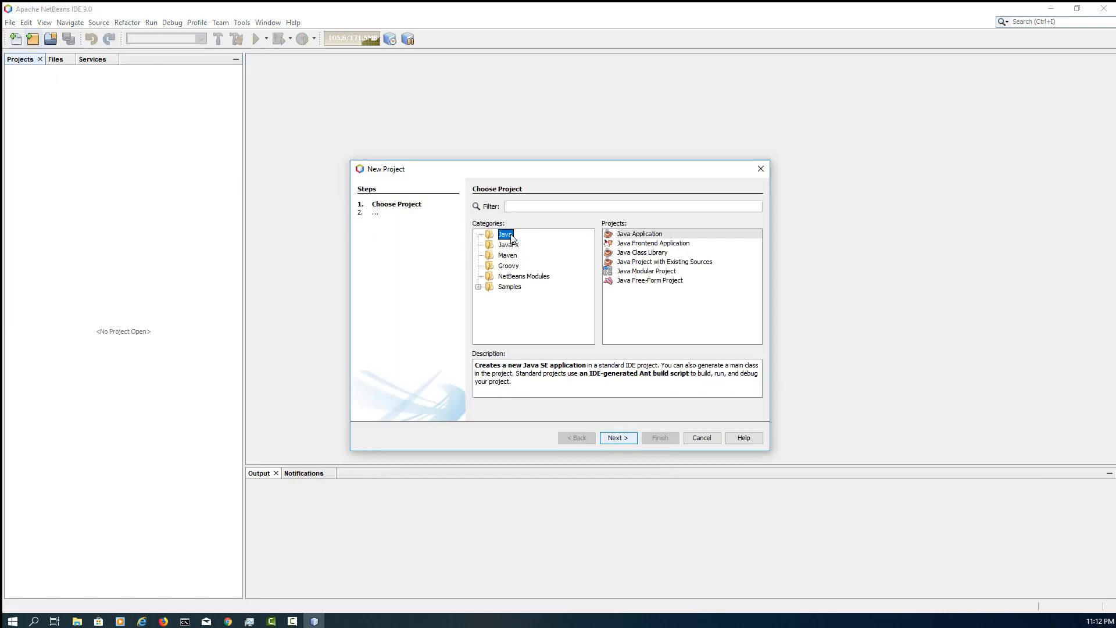
{"action": "left_click", "coordinate": [637, 235]}
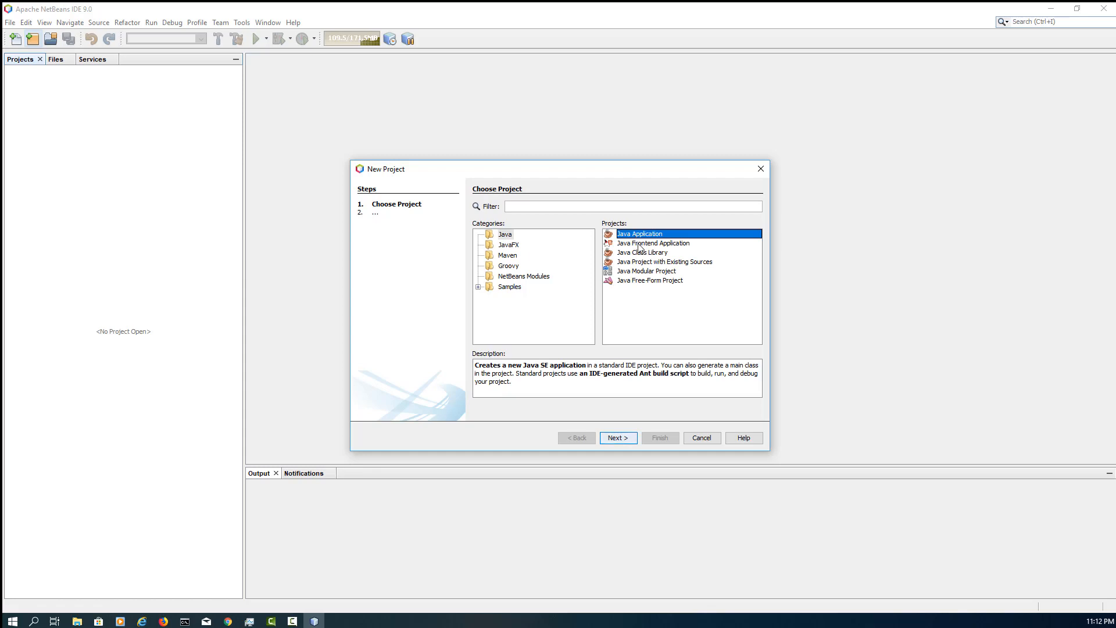
{"action": "left_click", "coordinate": [633, 441]}
{"action": "left_click", "coordinate": [660, 438]}
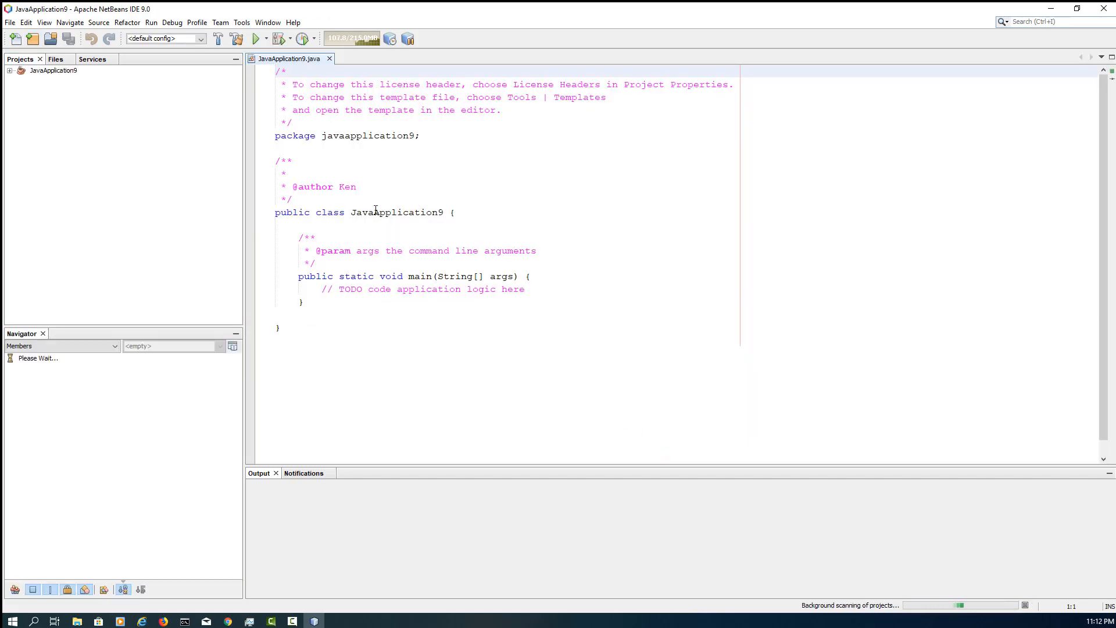
{"action": "left_click", "coordinate": [306, 121]}
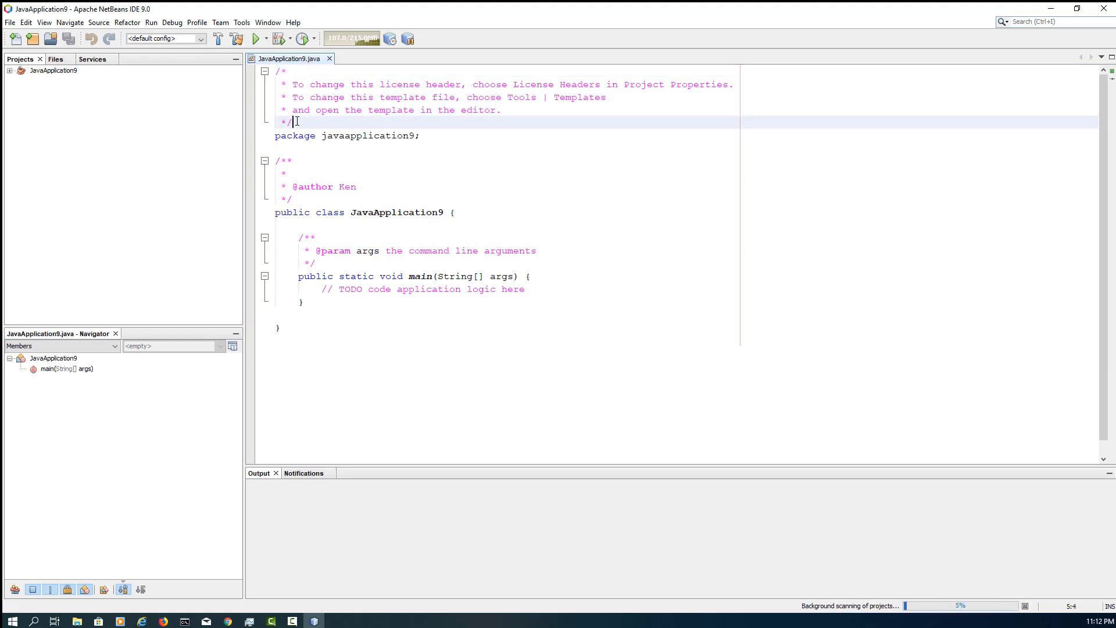
Step: Collapse the licence header and class author comments, and add System.out.println("Hello World"); below the TODO comment in the main method
{"action": "left_click", "coordinate": [264, 71]}
{"action": "left_click", "coordinate": [264, 110]}
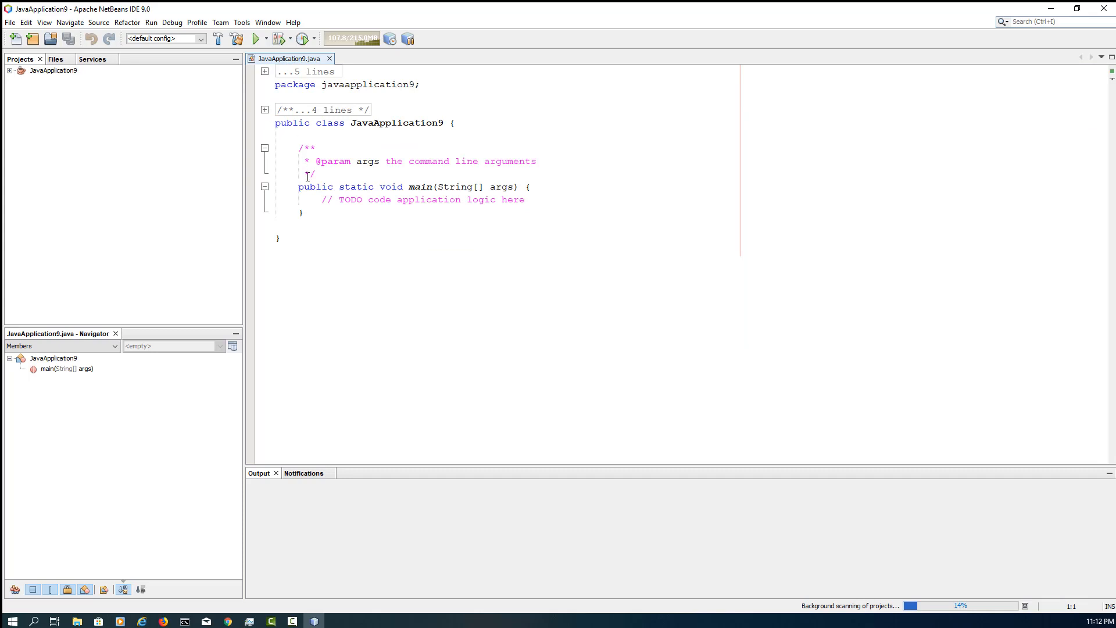
{"action": "left_click", "coordinate": [530, 200]}
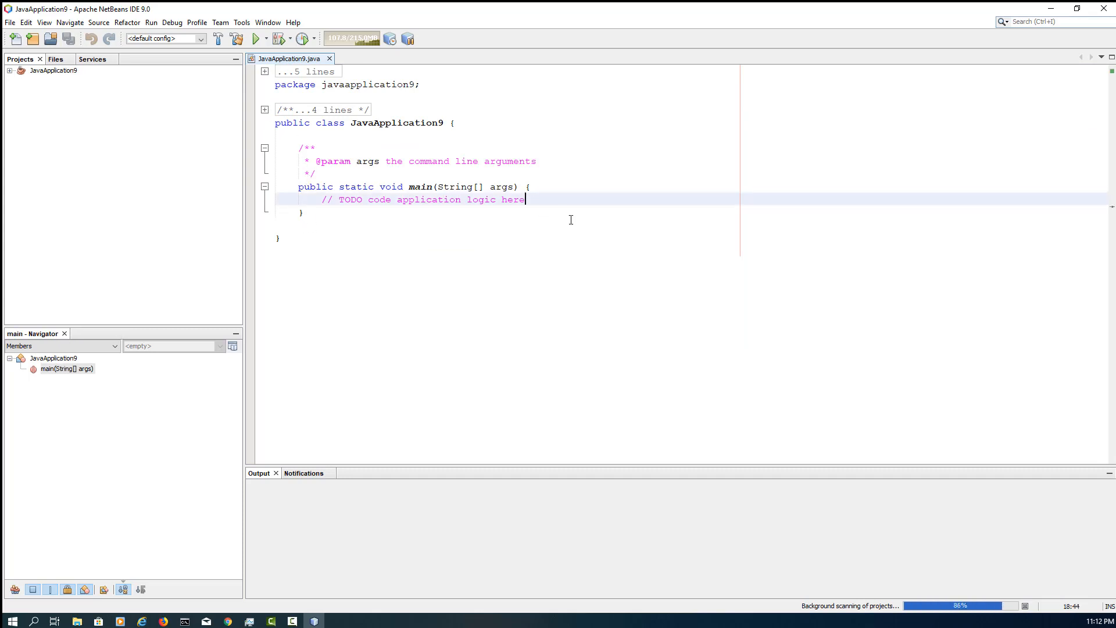
{"action": "key", "text": "Return"}
{"action": "type", "text": "stem.ou"}
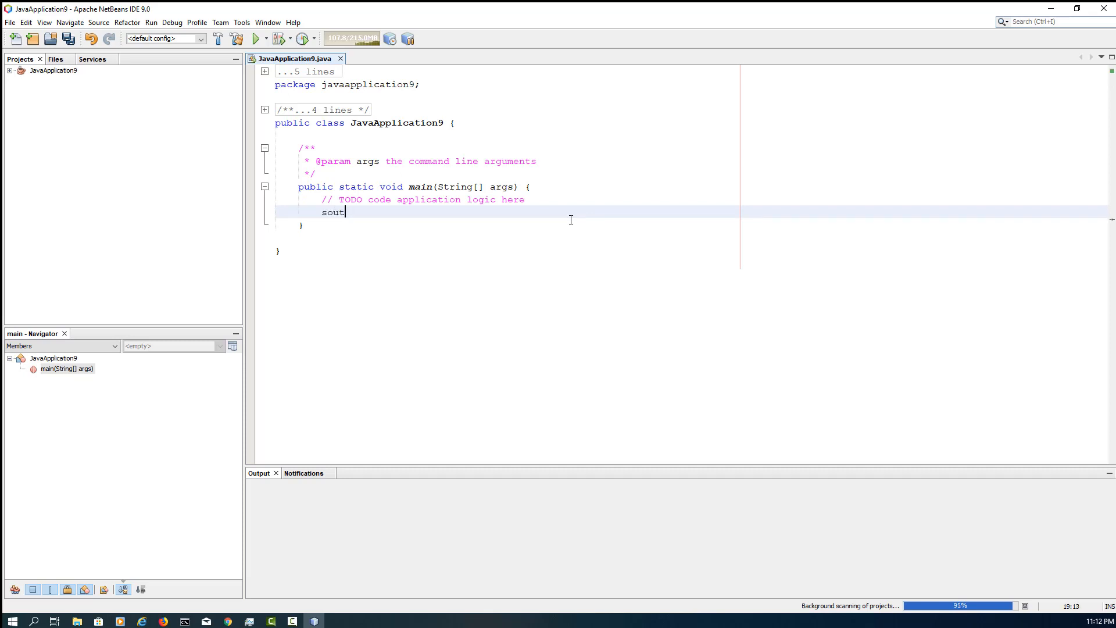
{"action": "type", "text": "t"}
{"action": "key", "text": "Tab"}
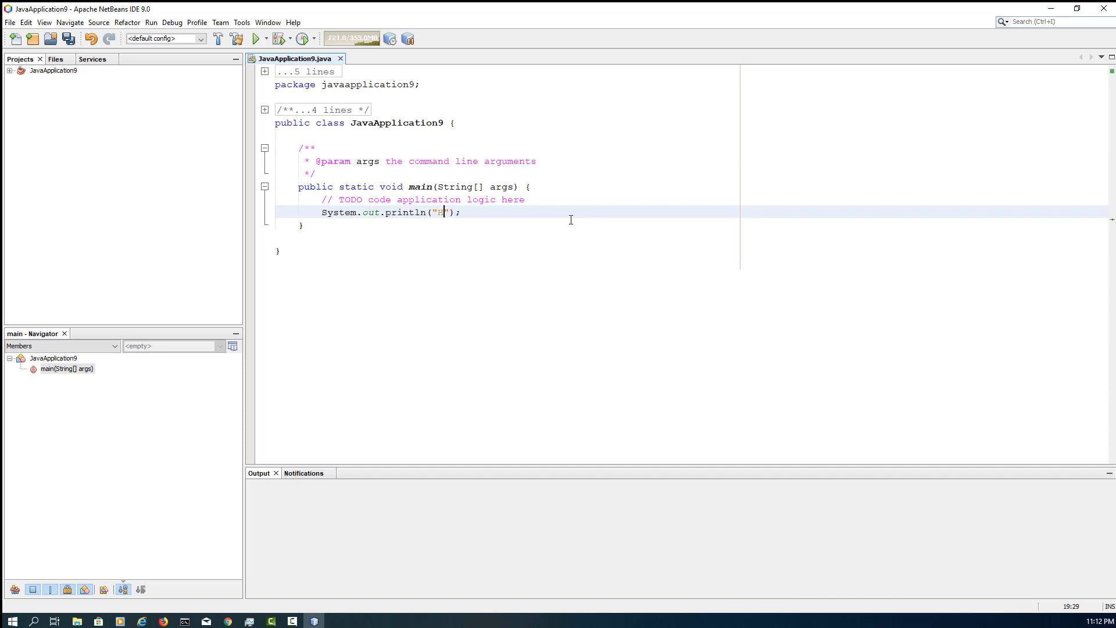
{"action": "type", "text": "Hello World"}
Step: Run the JavaApplication9.java file and highlight the program's printed line in the run output
{"action": "right_click", "coordinate": [571, 219]}
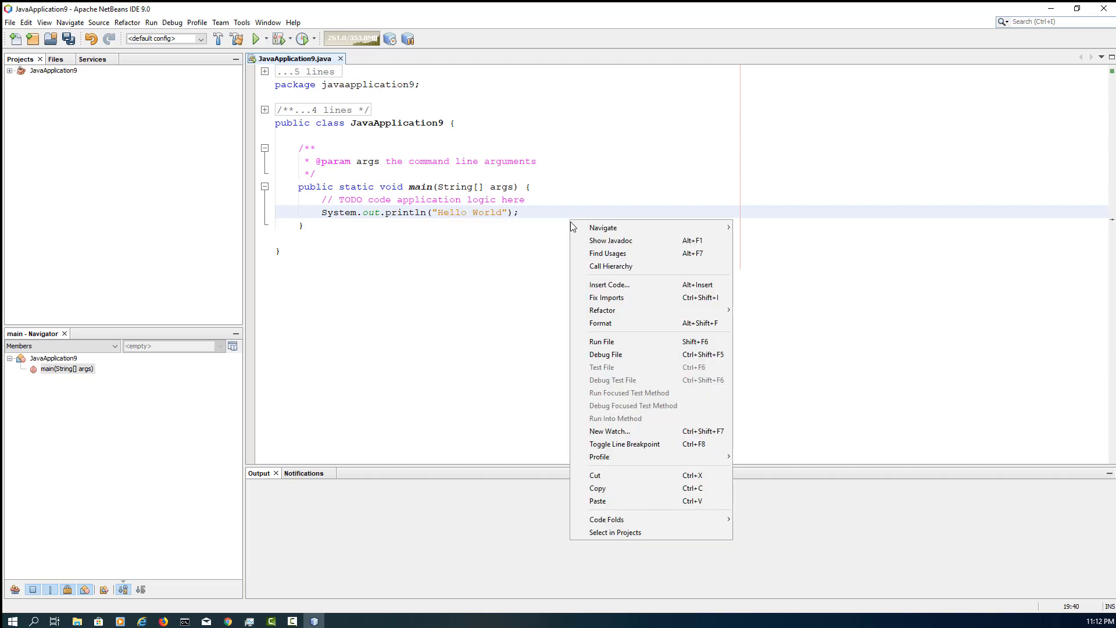
{"action": "left_click", "coordinate": [598, 348]}
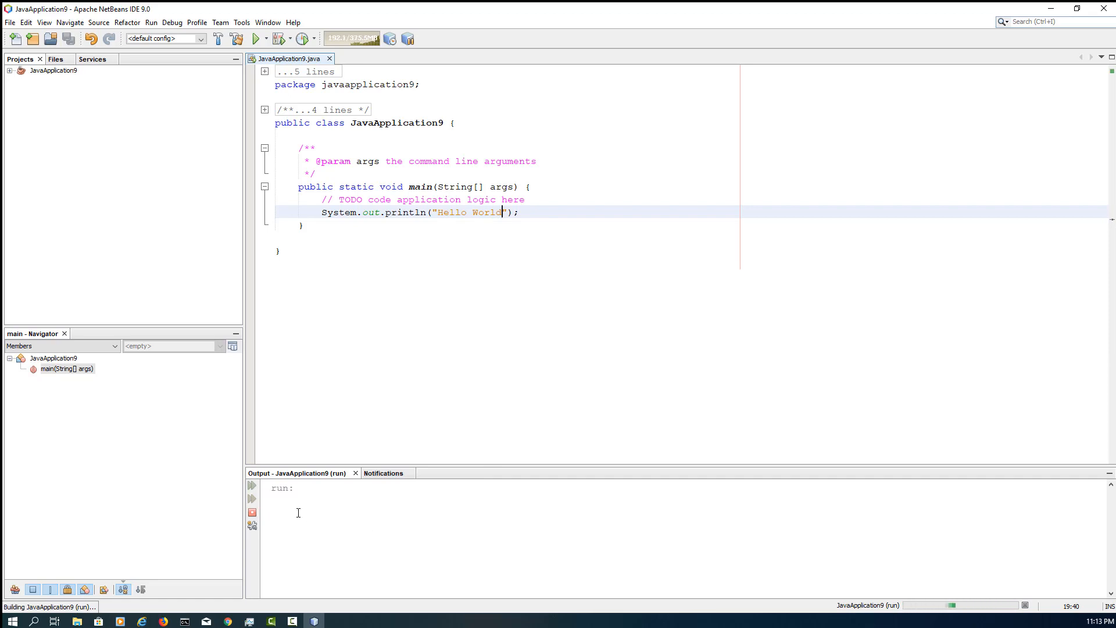
{"action": "left_click_drag", "start_coordinate": [341, 500], "coordinate": [270, 501]}
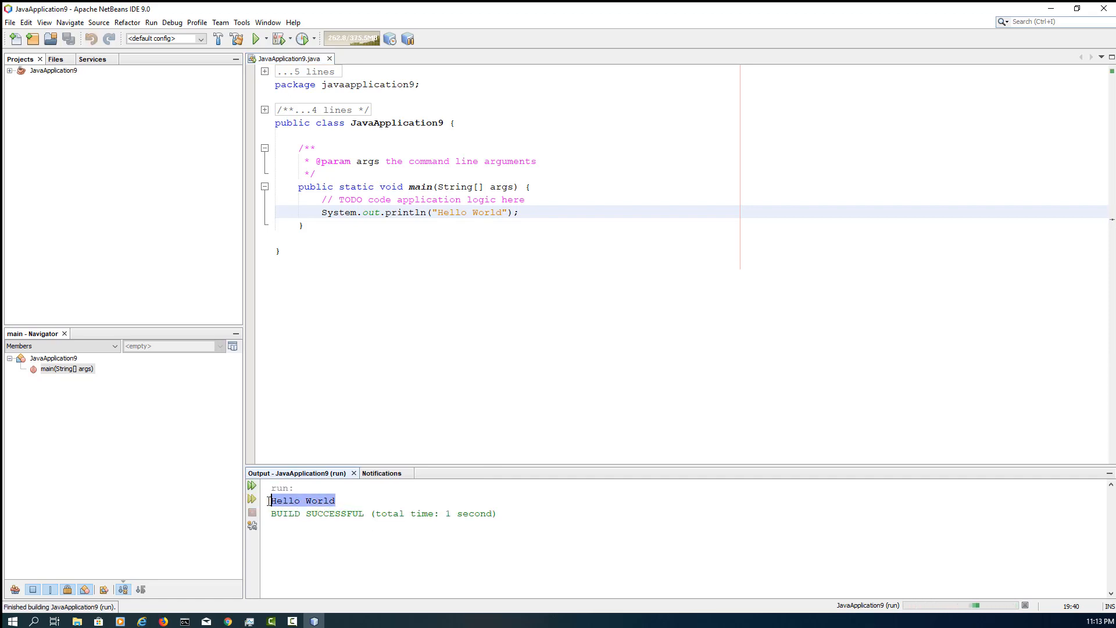